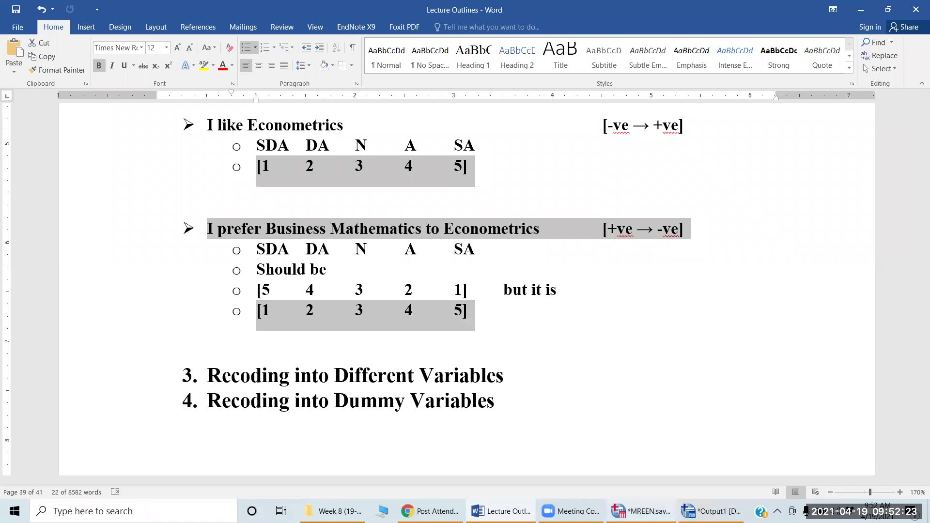
- Switch to the MREEN.sav dataset in SPSS, clear the Compute Variable settings and list the variables by name
left_click(642, 511)
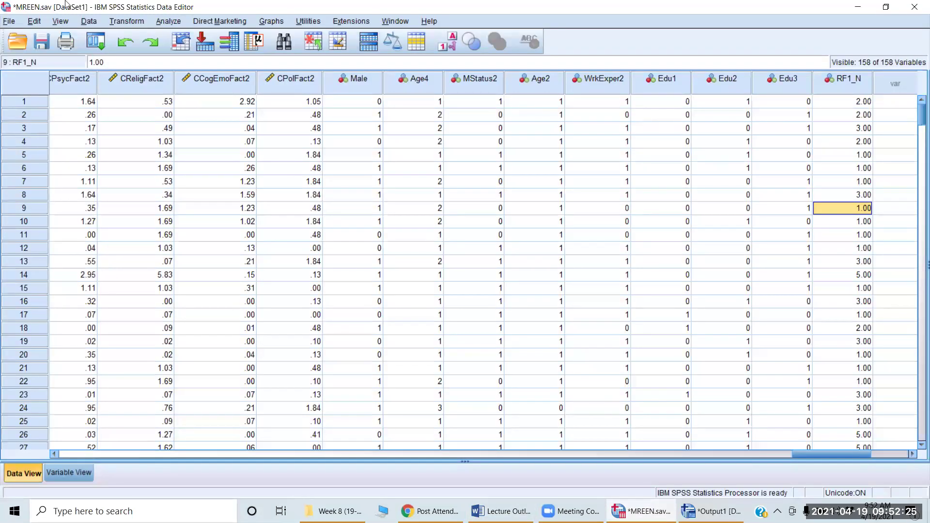
left_click(132, 22)
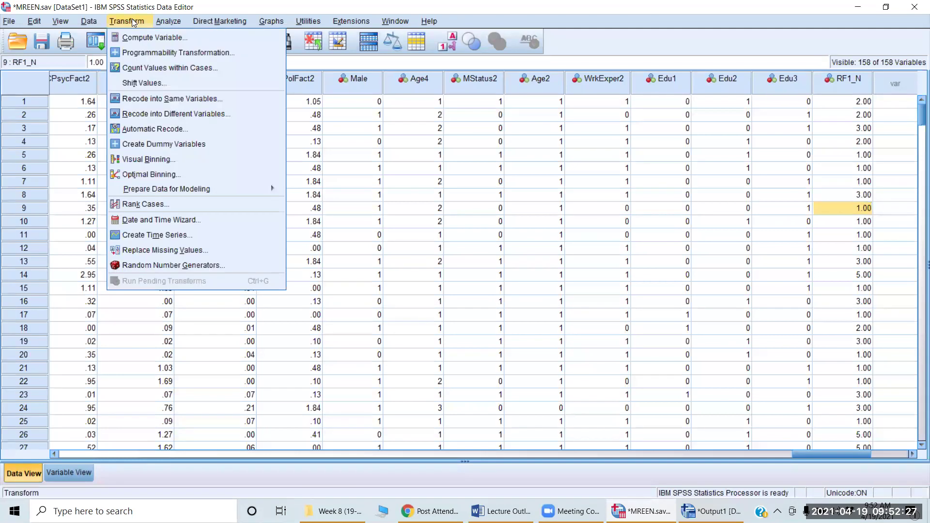
left_click(164, 36)
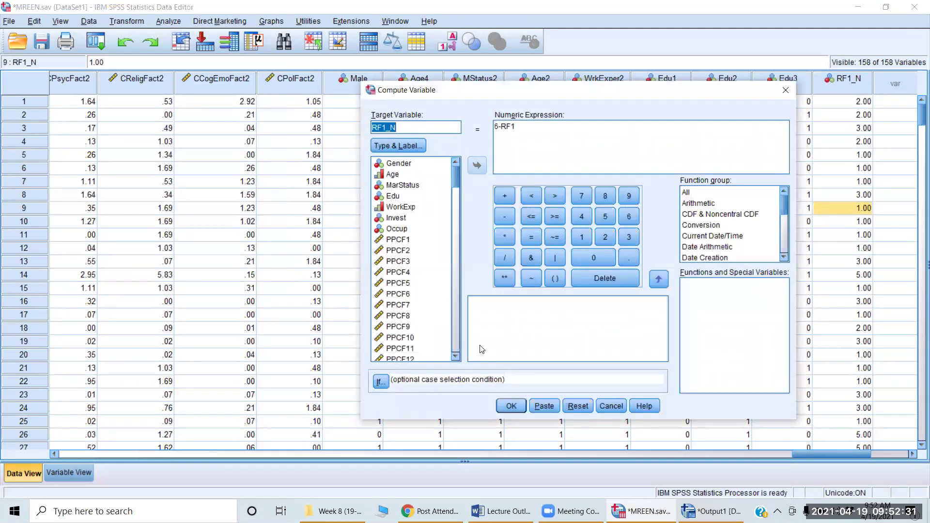
left_click(579, 406)
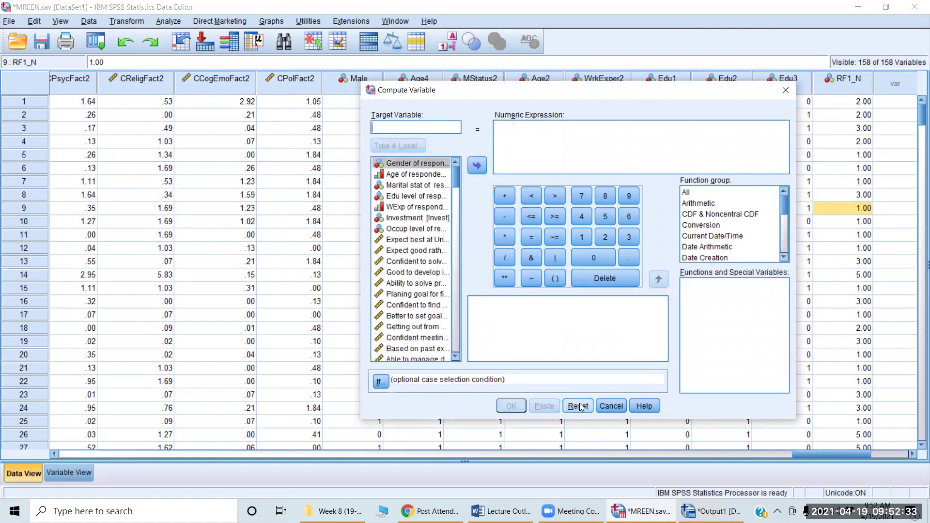
right_click(400, 286)
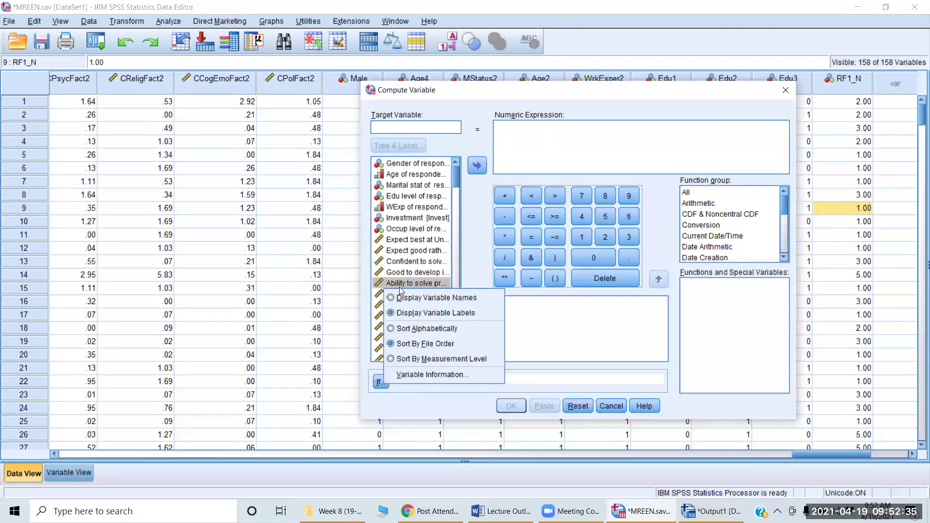
left_click(412, 296)
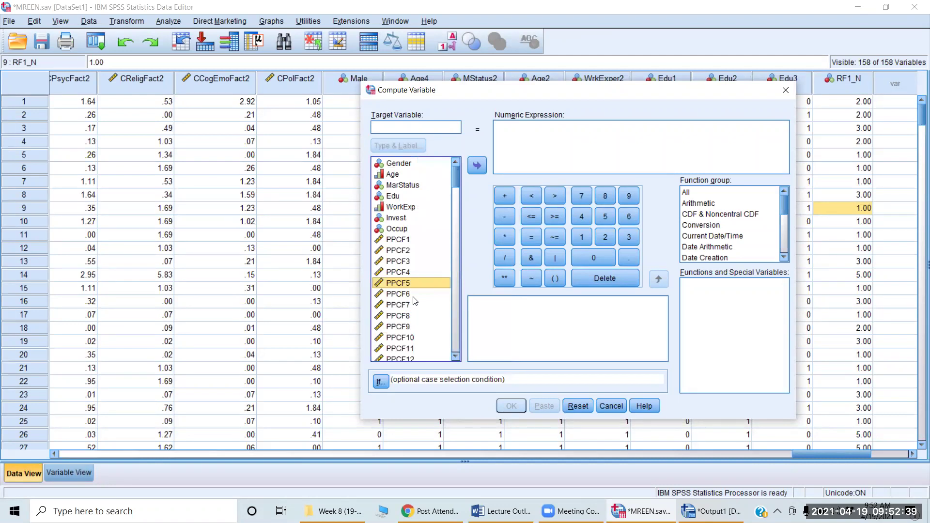
- Compute a new variable Dummy100 from the expression PPCF1>3
scroll(414, 301, "down", 2)
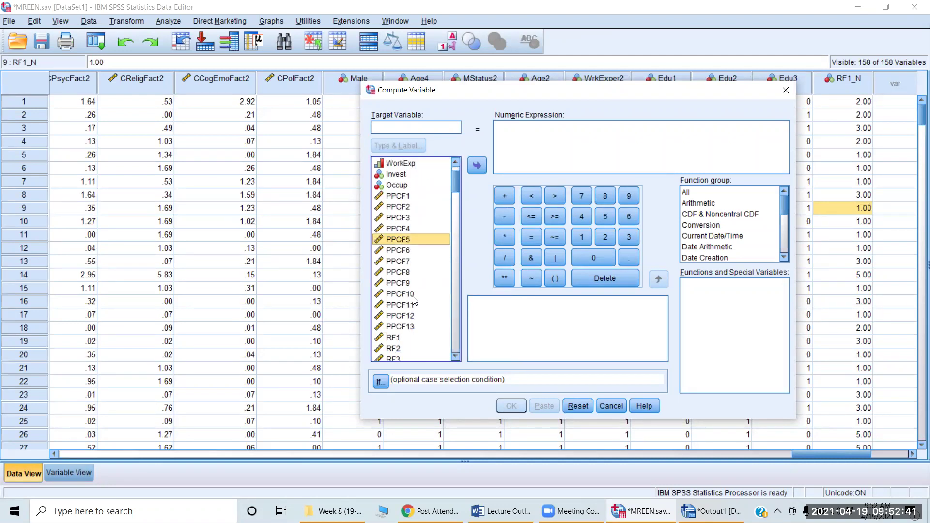
scroll(411, 300, "up", 2)
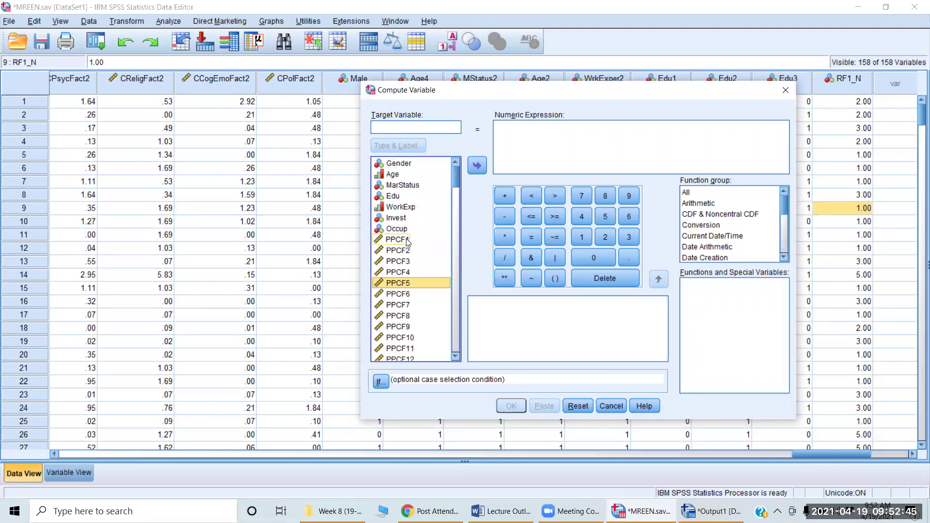
left_click(407, 240)
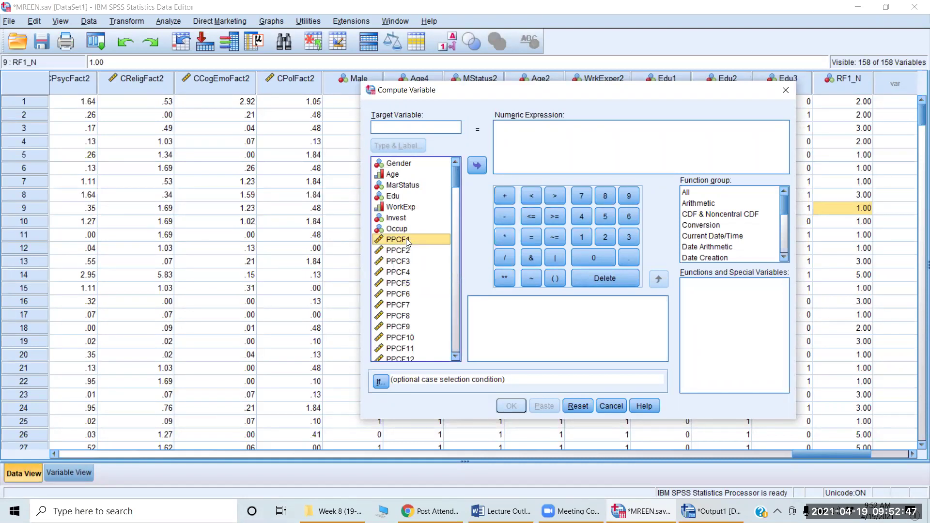
left_click(477, 166)
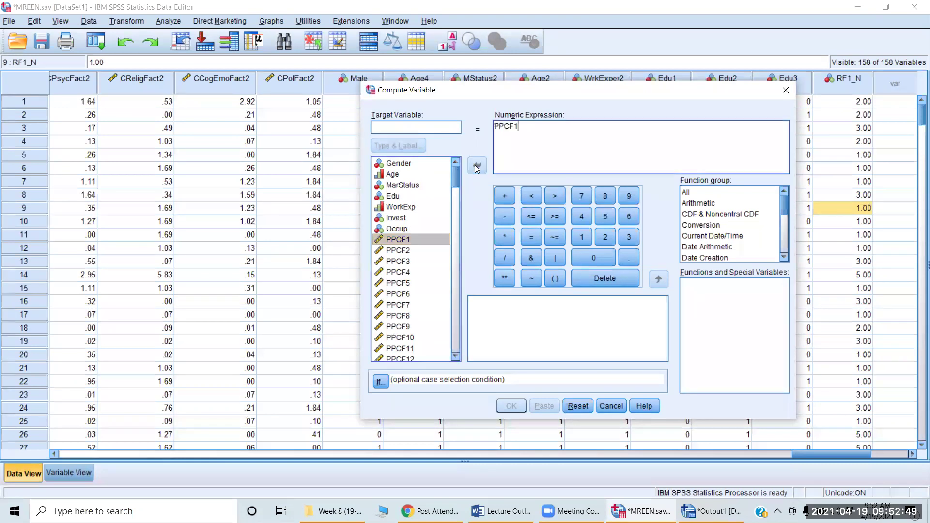
left_click(407, 125)
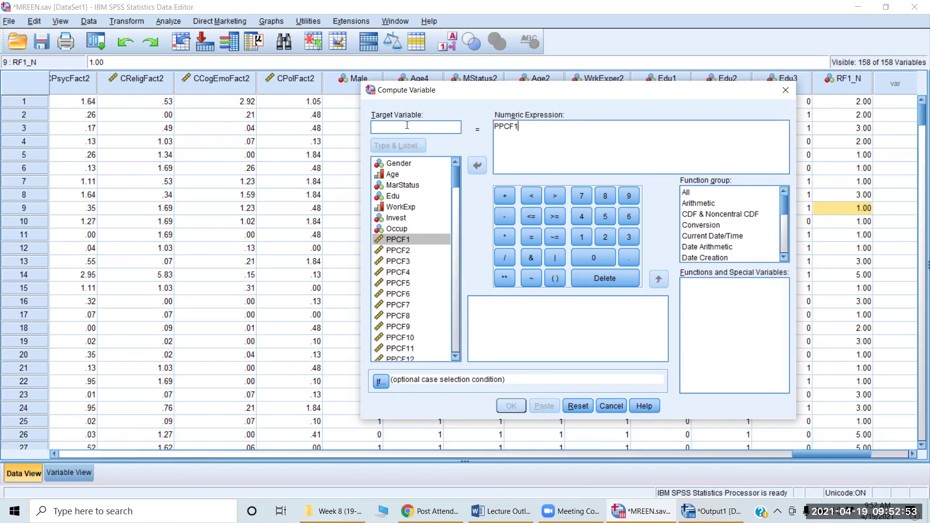
type("Du")
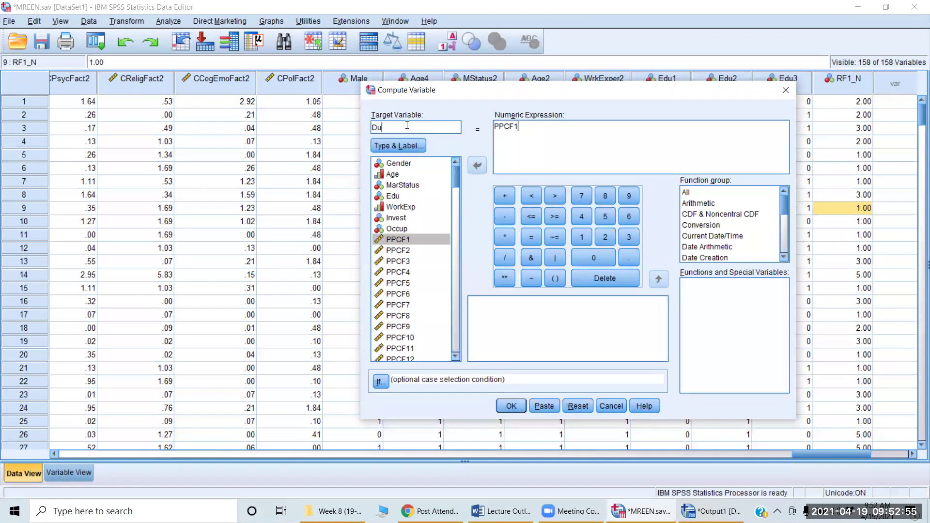
type("mmy100")
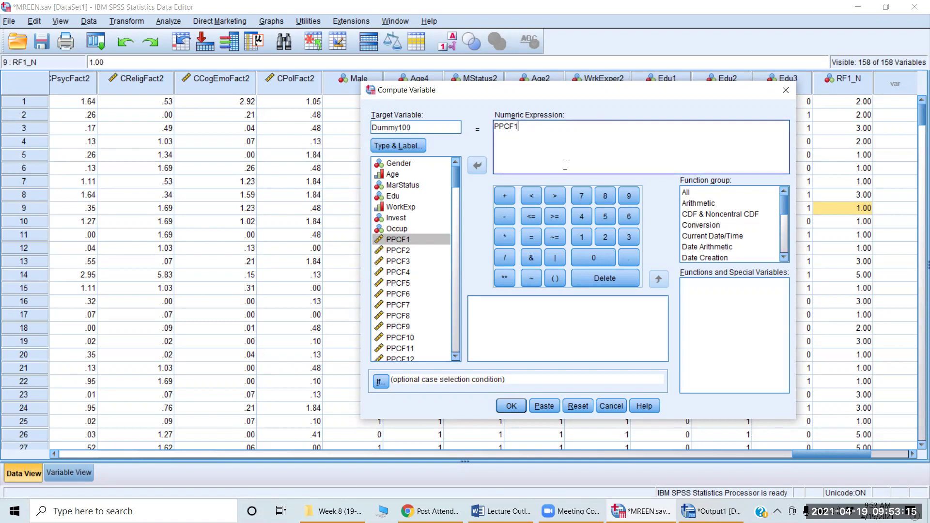
type(">3")
left_click(512, 406)
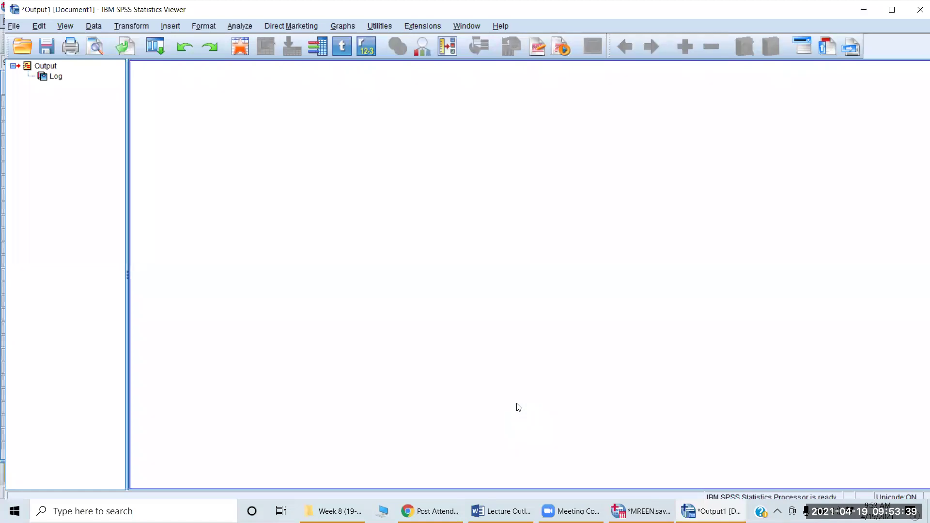
- Return to the data editor and go to the first case of Dummy100 to inspect its values
key("alt+Tab")
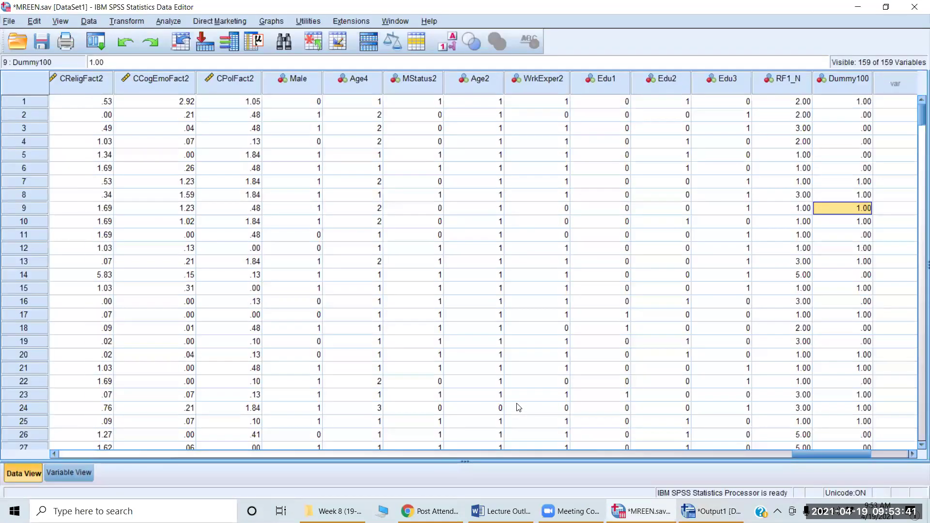
key("Up")
key("Up")
key("Up")
key("Up")
key("Up")
key("Up")
key("Up")
key("Up")
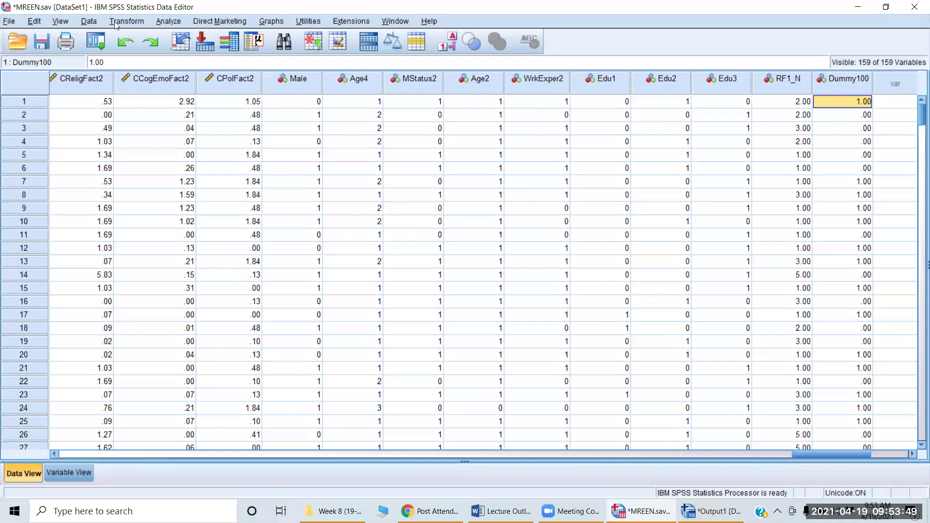
- Start a Frequencies analysis and list its source variables by name instead of label
left_click(168, 20)
mouse_move(189, 40)
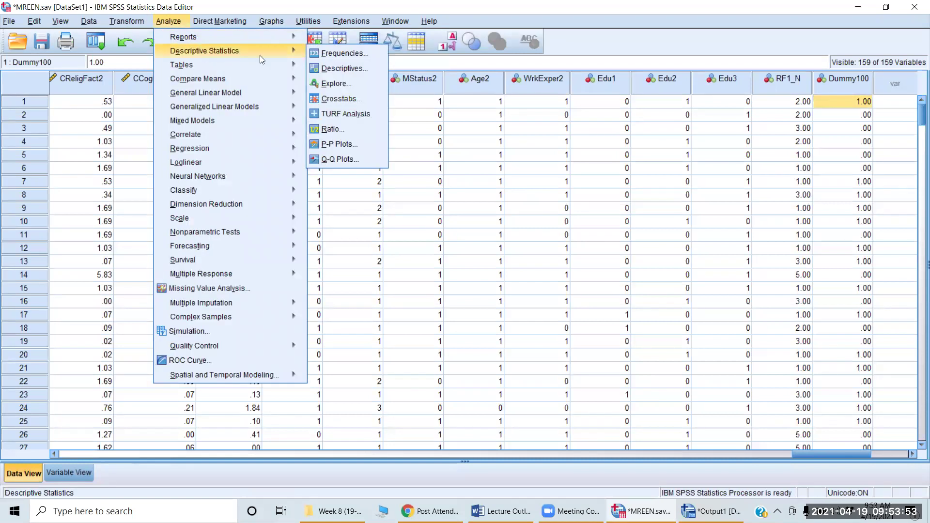
mouse_move(271, 64)
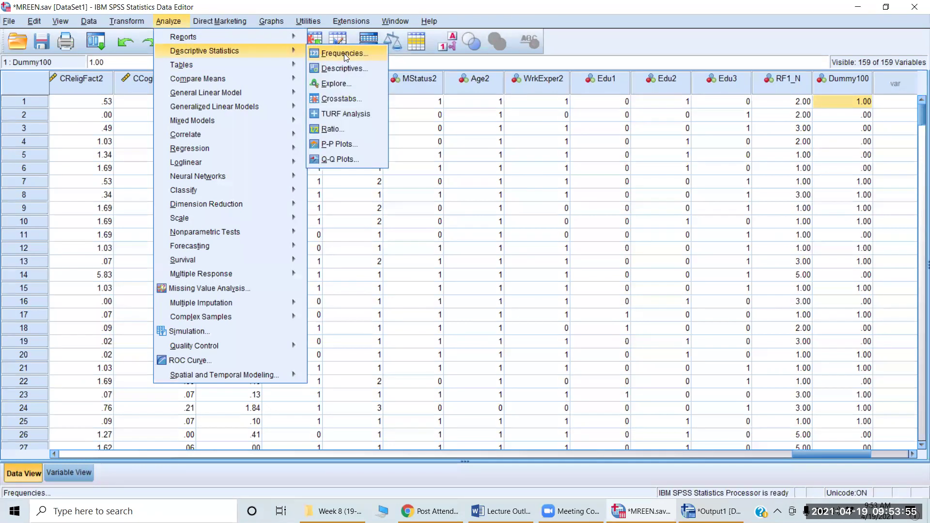
left_click(343, 53)
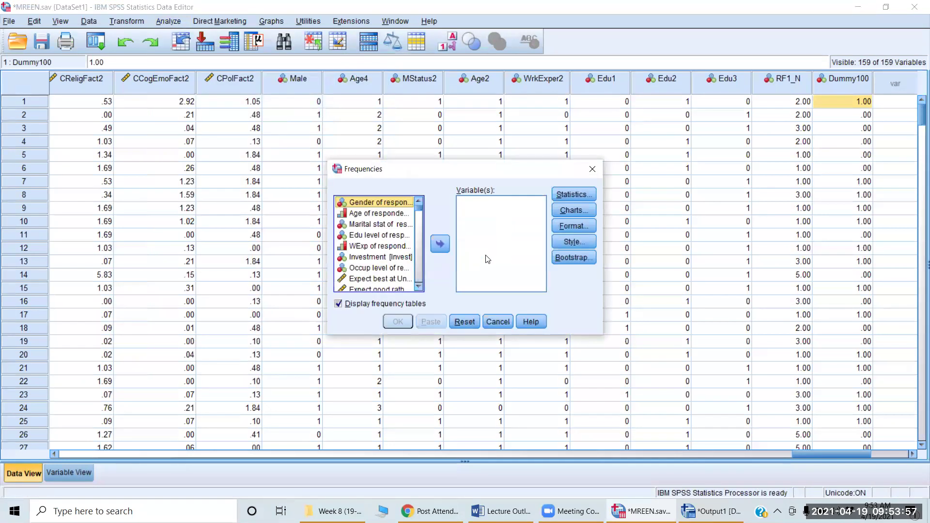
right_click(379, 268)
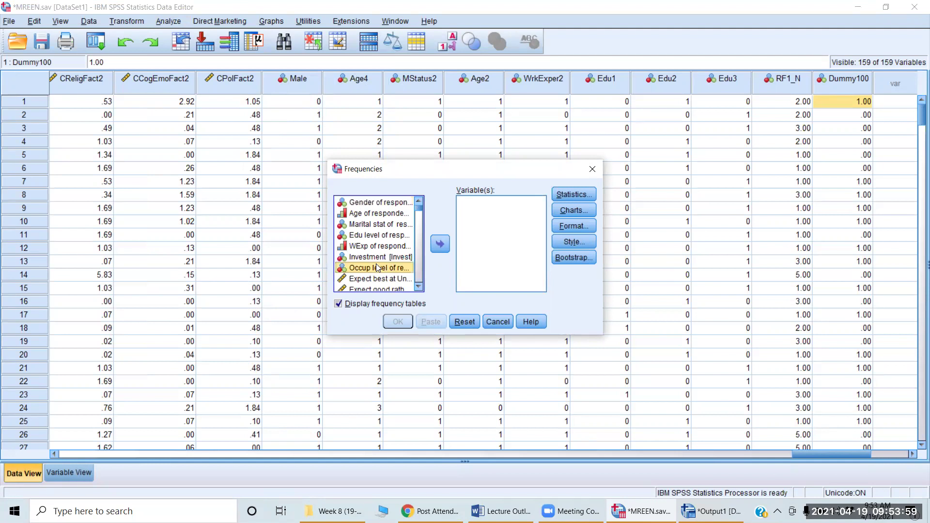
key("Escape")
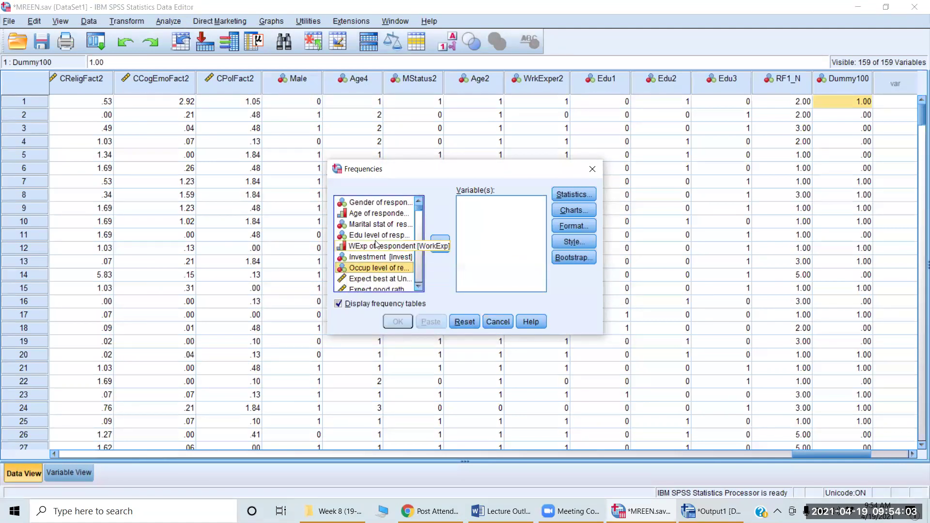
left_click(377, 245)
right_click(376, 245)
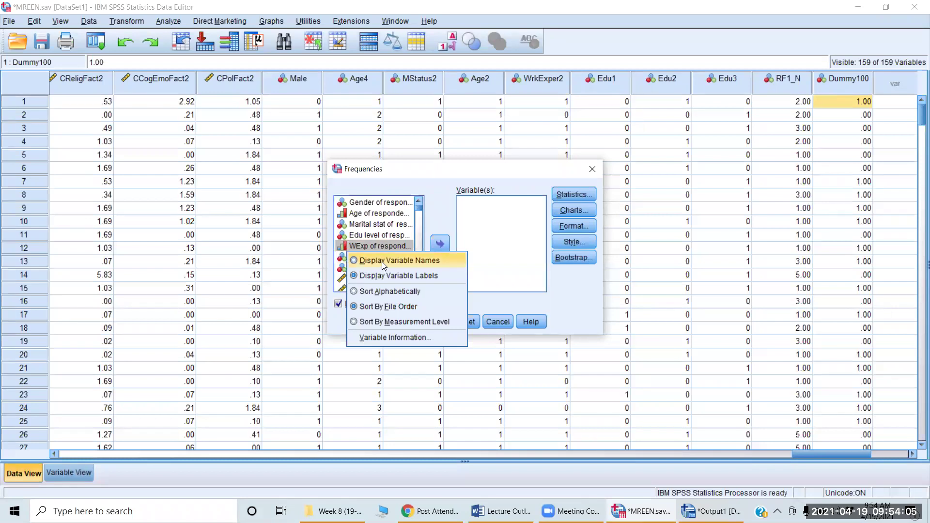
key("Escape")
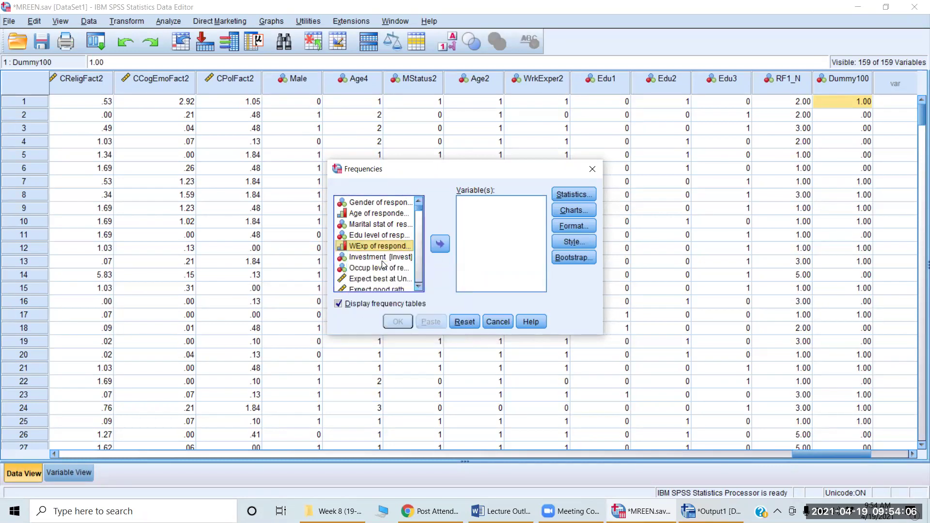
right_click(369, 226)
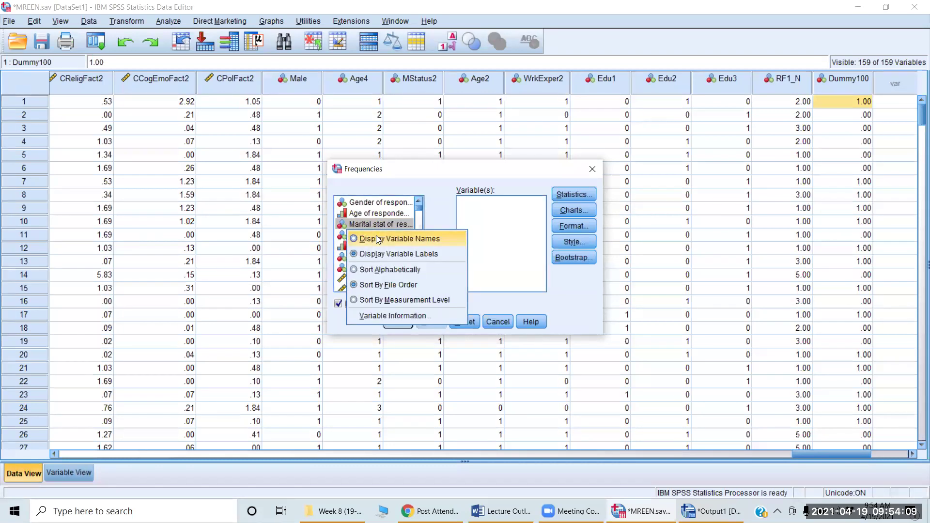
left_click(376, 235)
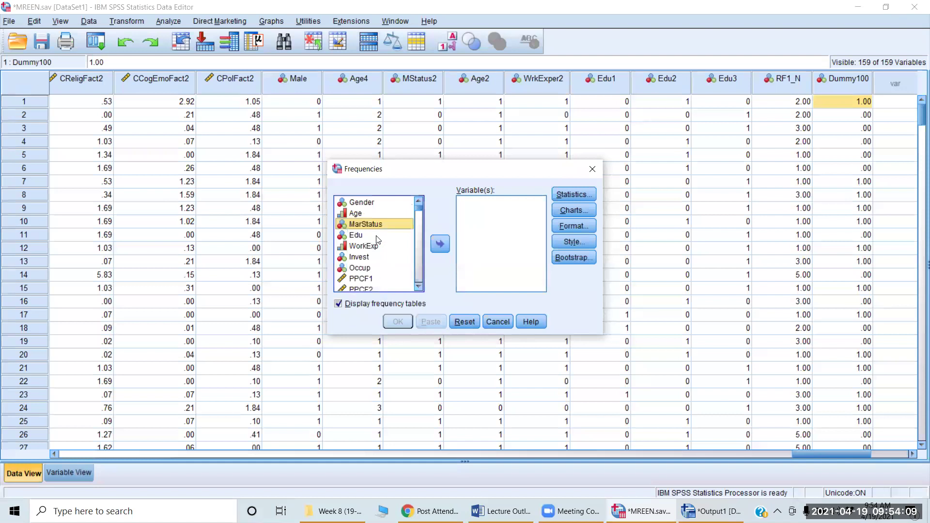
- Add PPCF1 and Dummy100 to the Frequencies analysis and run it with frequency tables
left_click(370, 278)
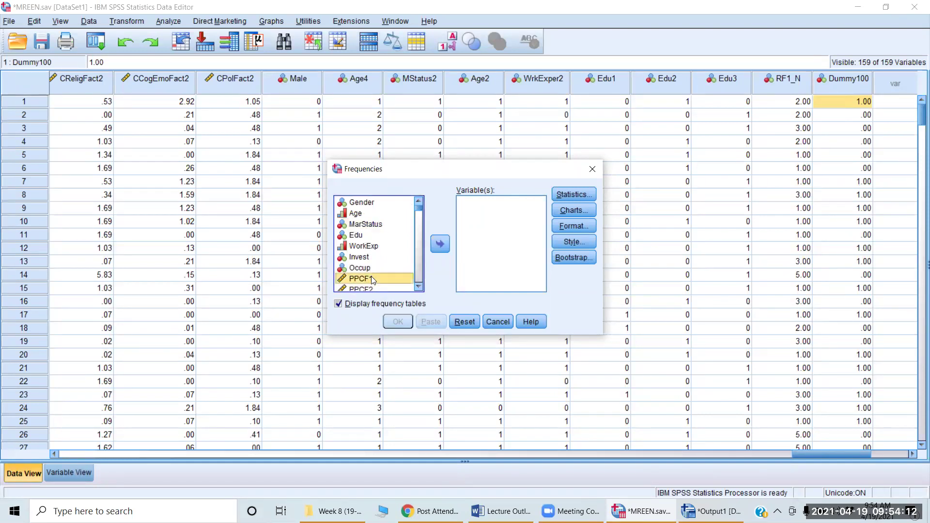
left_click(441, 244)
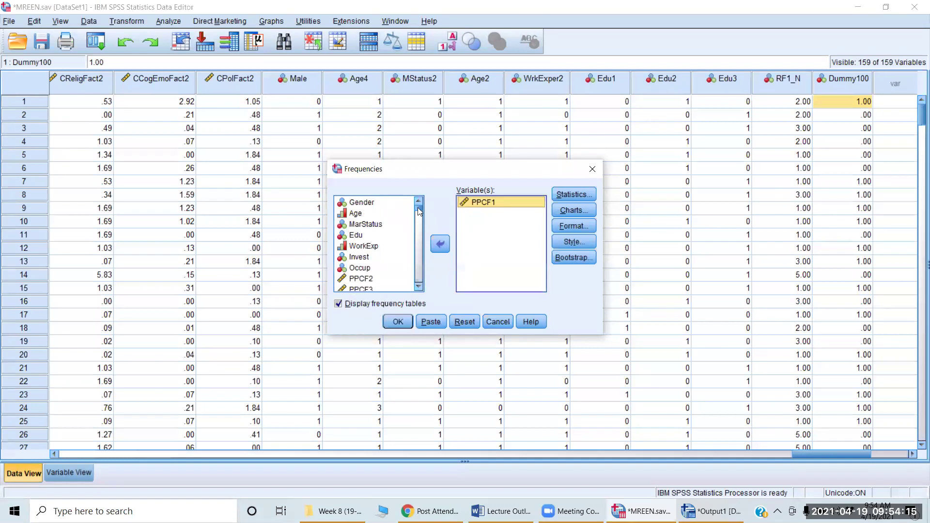
left_click_drag(419, 209, 426, 296)
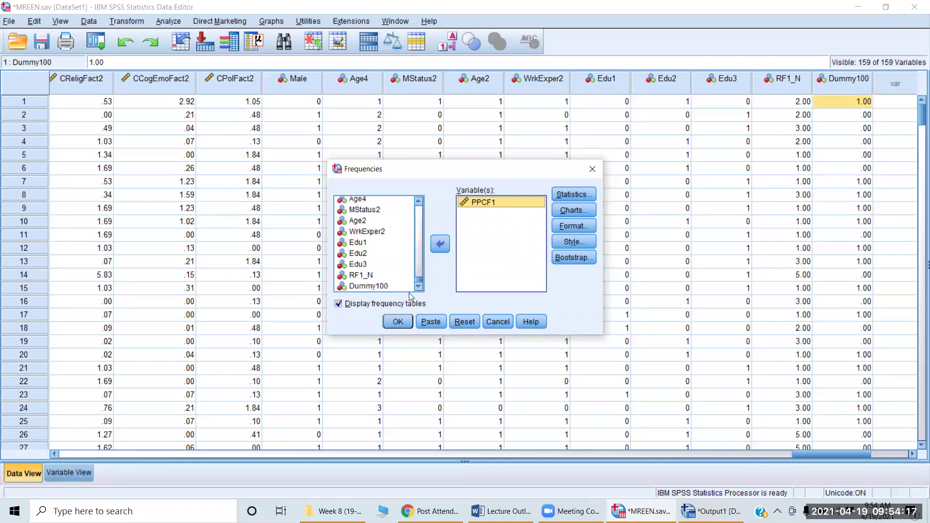
left_click(379, 287)
left_click(440, 243)
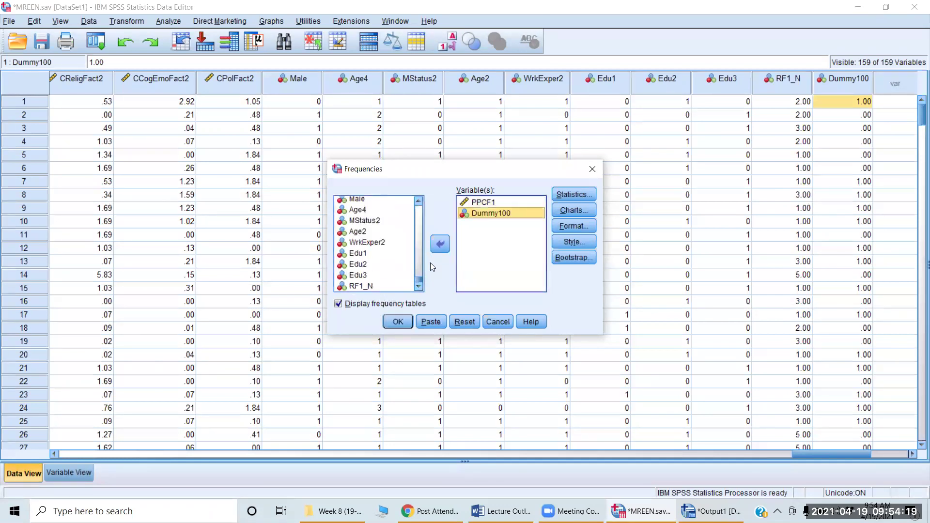
left_click(393, 323)
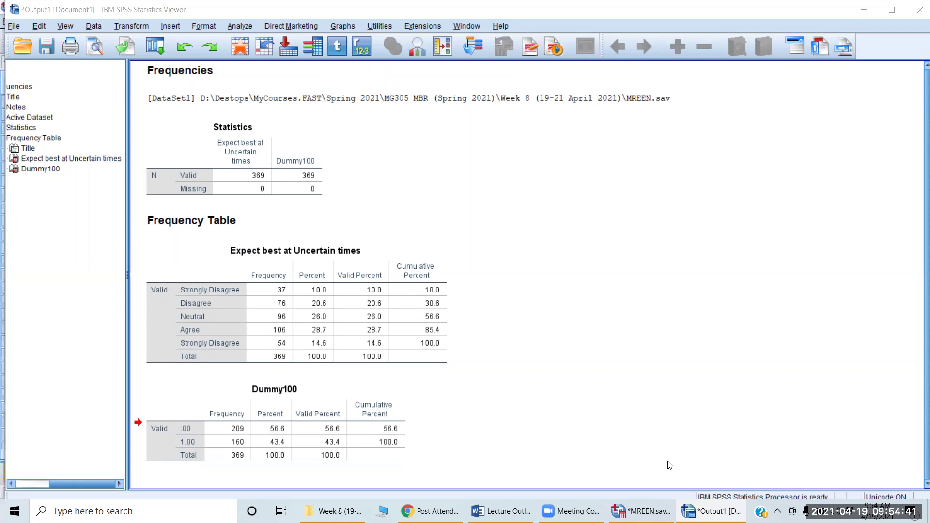
- Examine the category frequencies and total in the Dummy100 frequency table
left_click(178, 445)
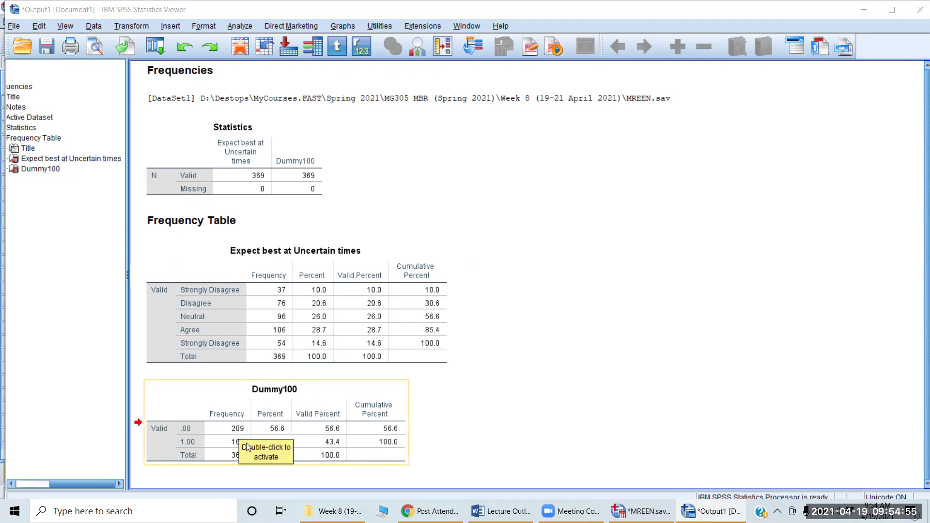
left_click(331, 471)
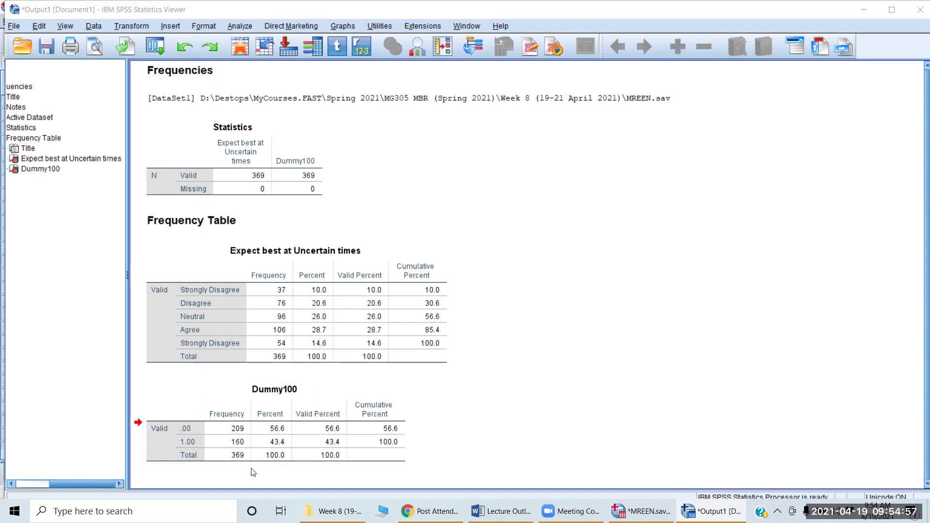
left_click(239, 455)
- Return to the data editor and review the PPCF1>3 expression for Dummy100 in Compute Variable without running it again
key("alt+Tab")
key("alt+Tab")
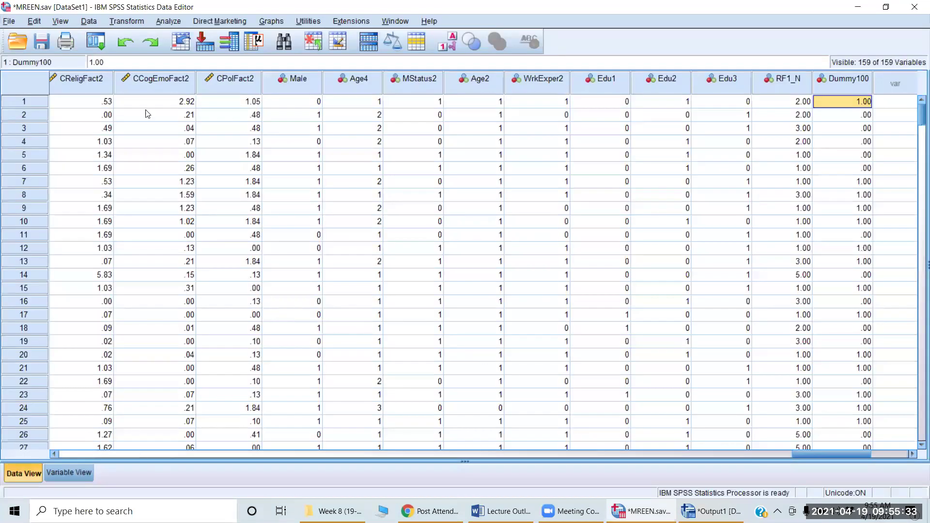
left_click(129, 22)
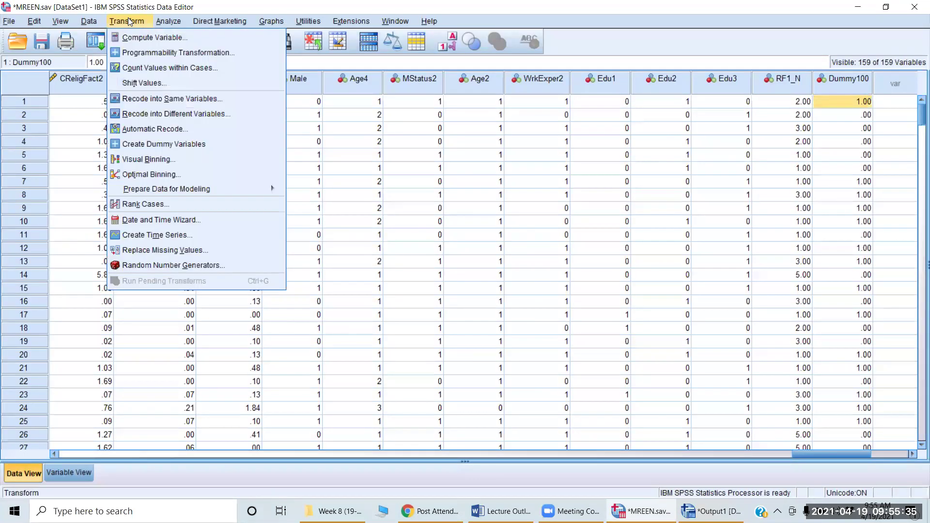
left_click(139, 37)
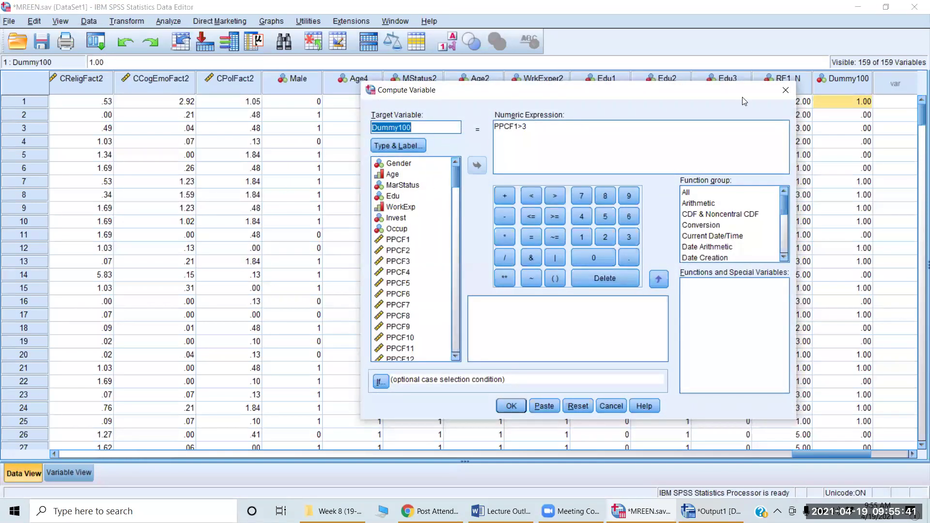
key("Escape")
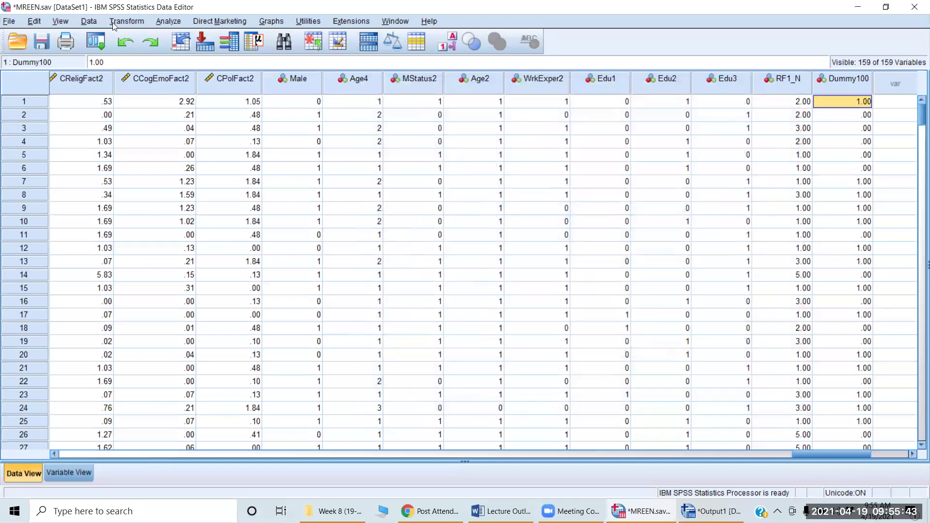
- Start Recode into Different Variables, list the source variables by name, and add PPCF1 as the input variable
left_click(126, 22)
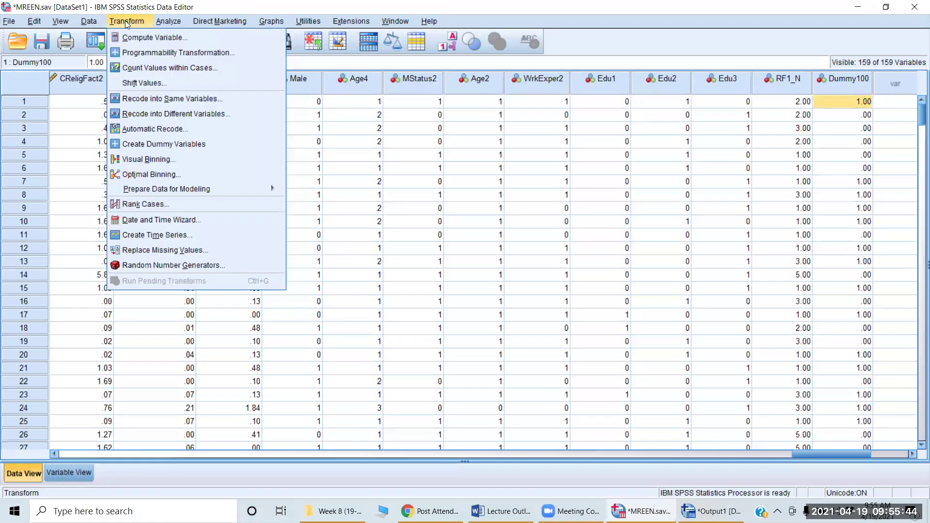
left_click(152, 113)
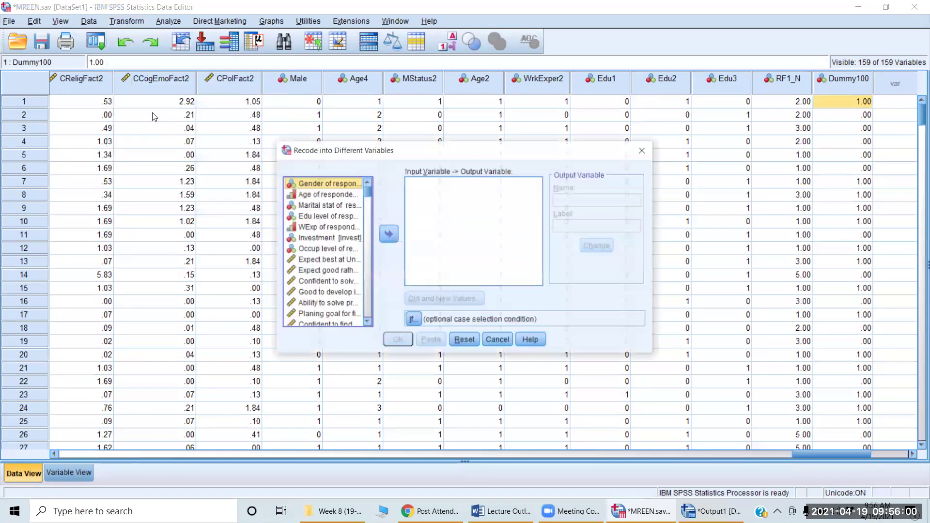
right_click(318, 251)
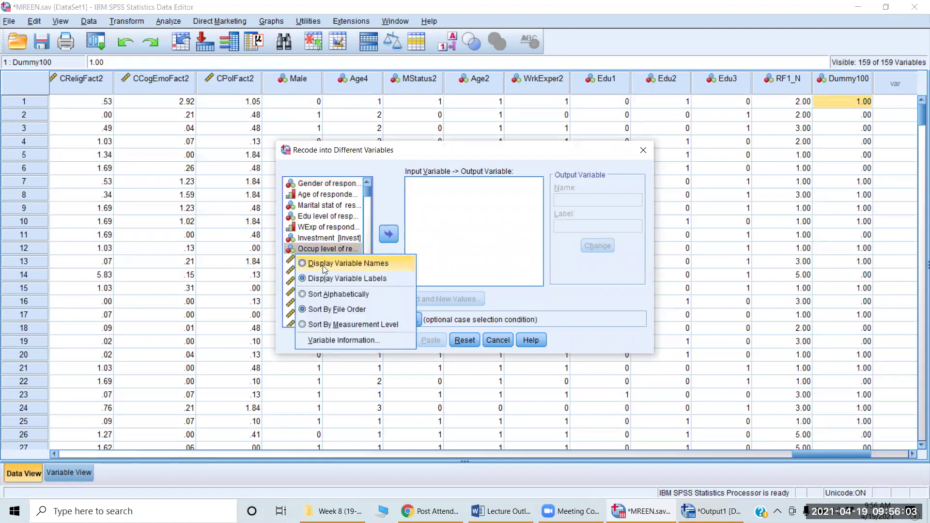
left_click(323, 263)
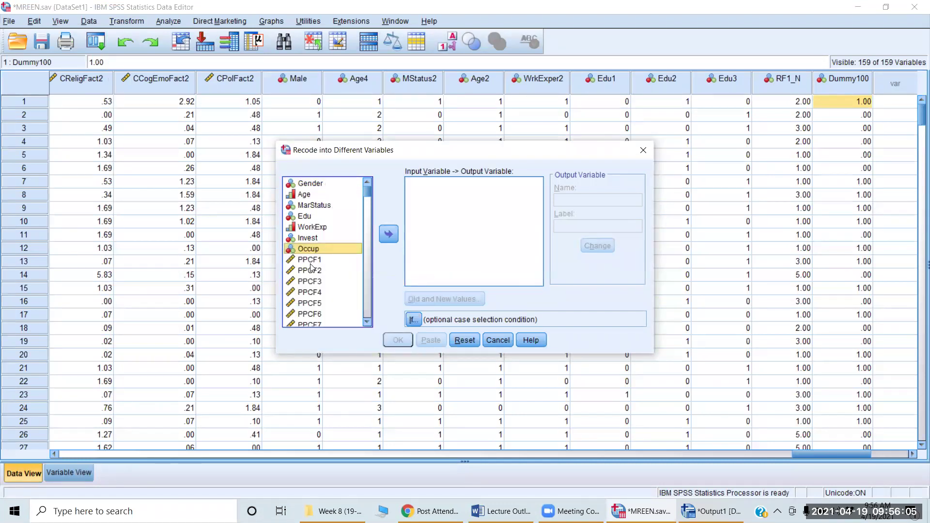
left_click(309, 262)
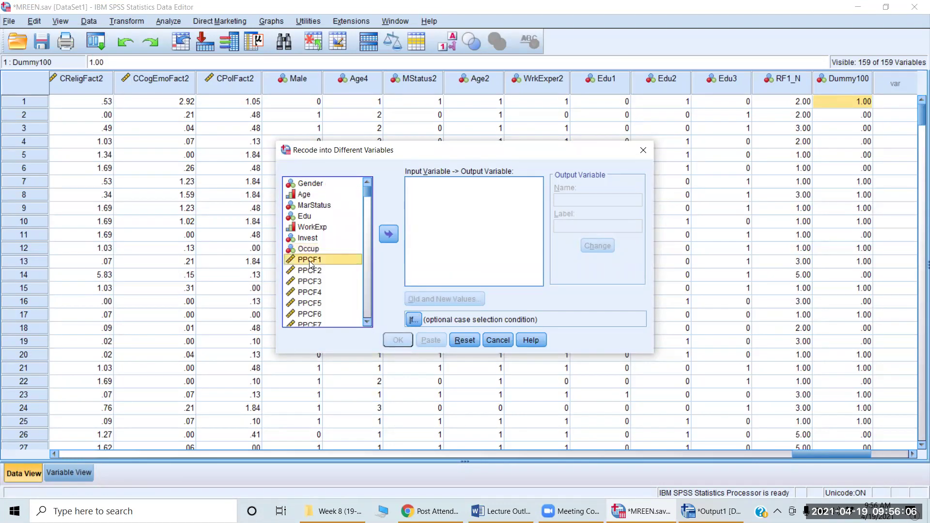
left_click(389, 235)
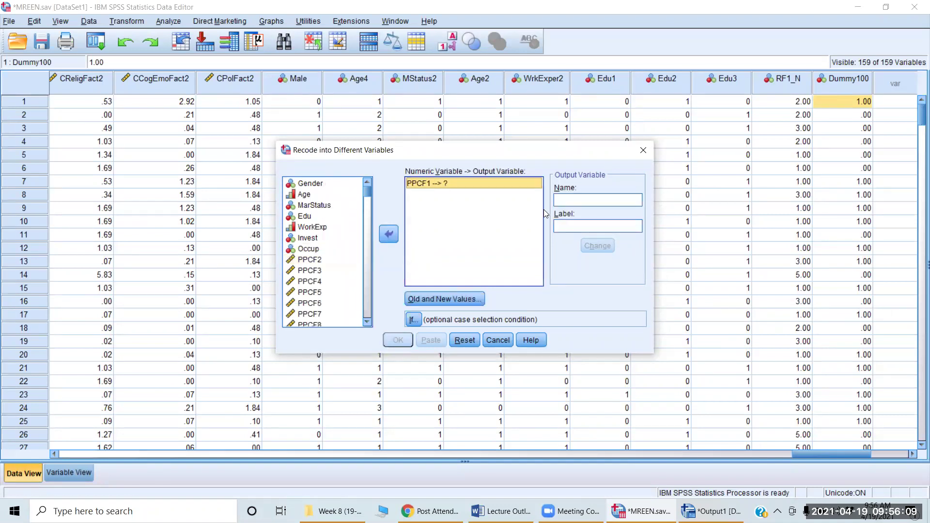
- Name the output variable Dummy200 and assign it to PPCF1
left_click(571, 199)
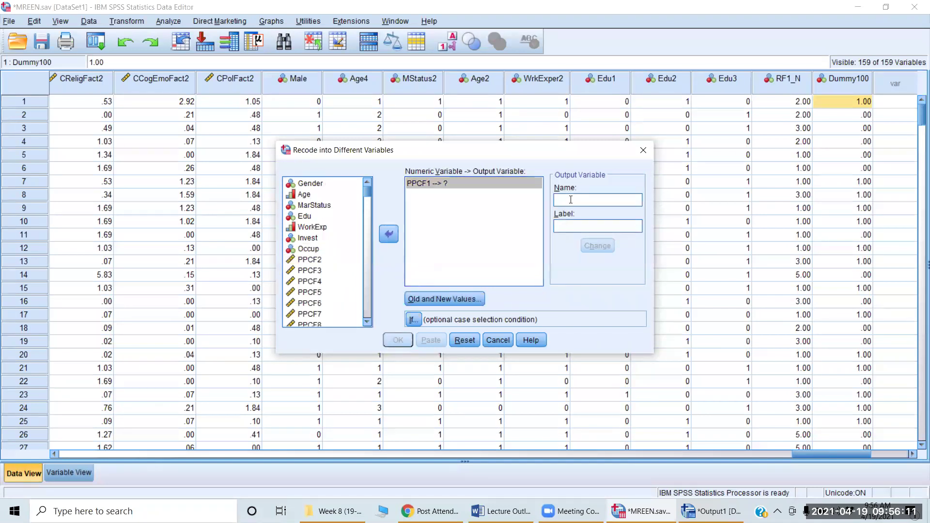
type("D")
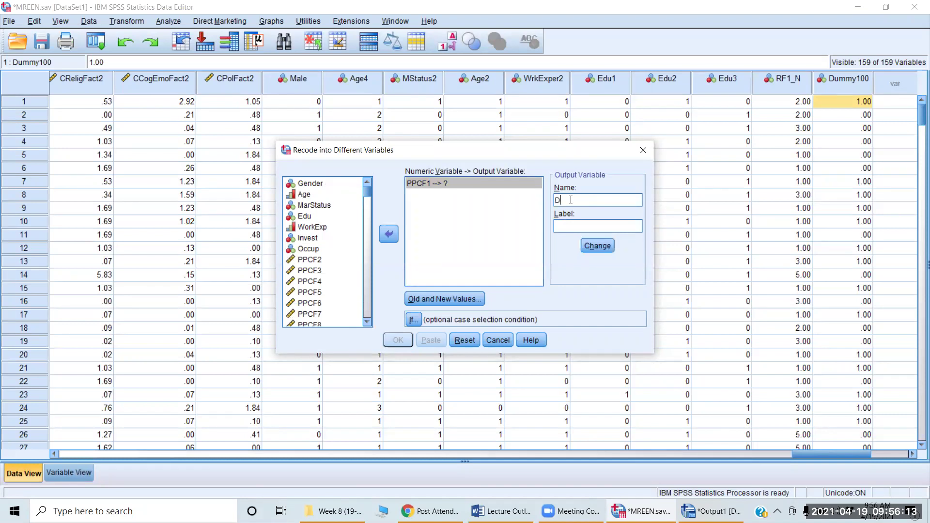
type("ummy200")
left_click(598, 245)
- Define the old and new values so that the range from lowest through 3 is recoded to 0
left_click(473, 300)
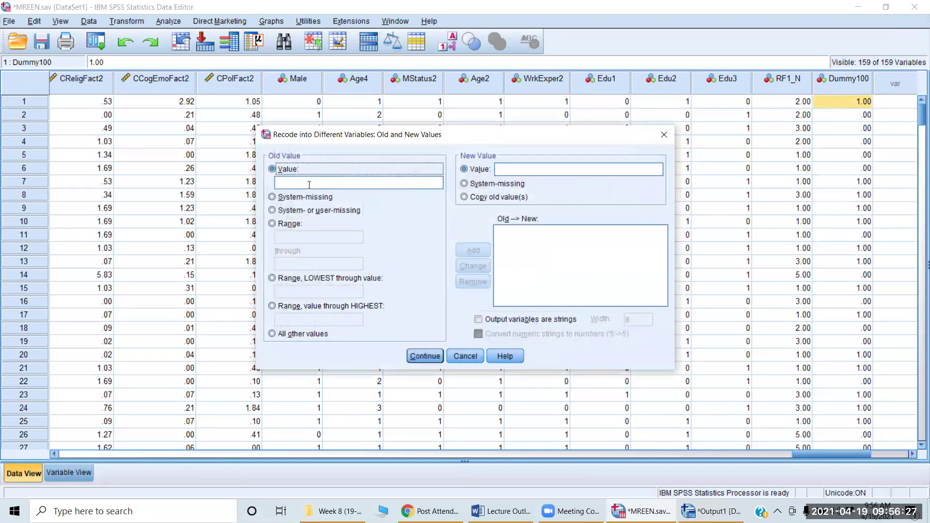
left_click(309, 183)
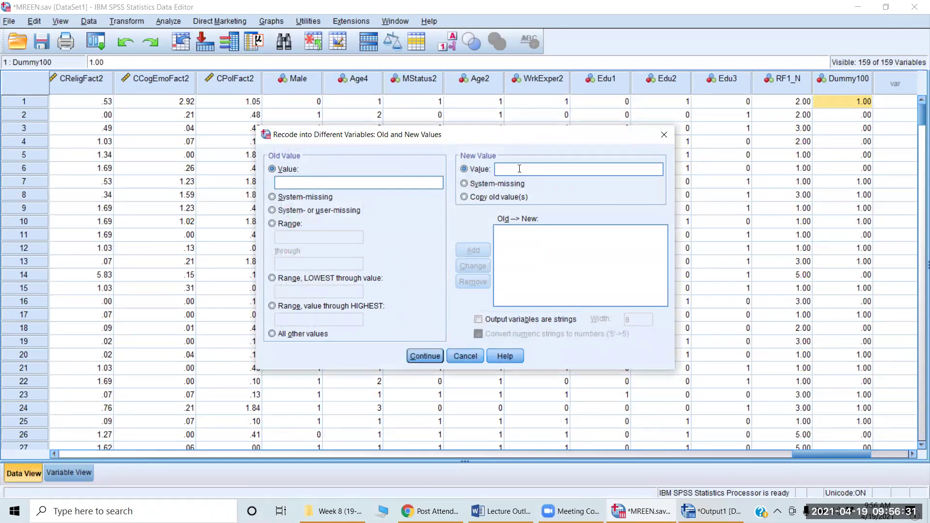
left_click(519, 168)
left_click(333, 181)
left_click(273, 278)
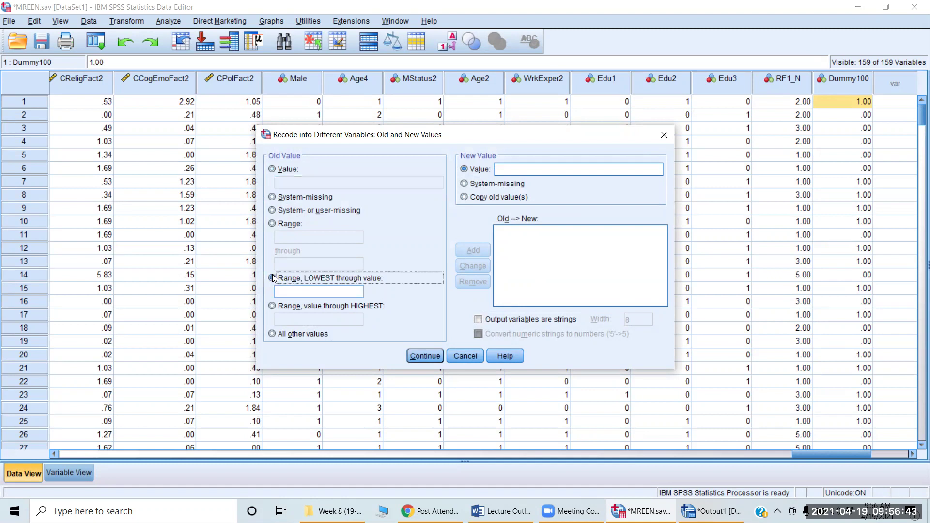
left_click(295, 291)
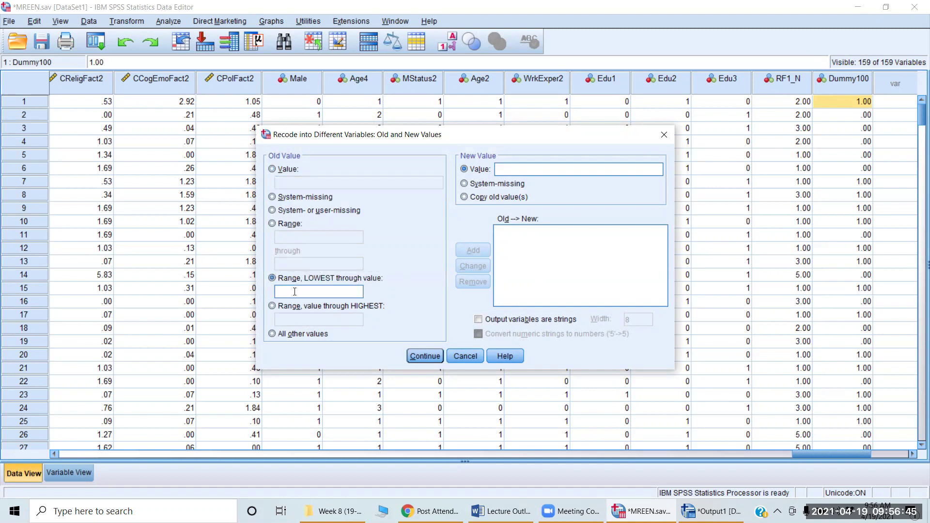
type("3")
left_click(522, 168)
type("0")
left_click(481, 255)
- Add a rule recoding all other values to 1 and run the recode
left_click(271, 307)
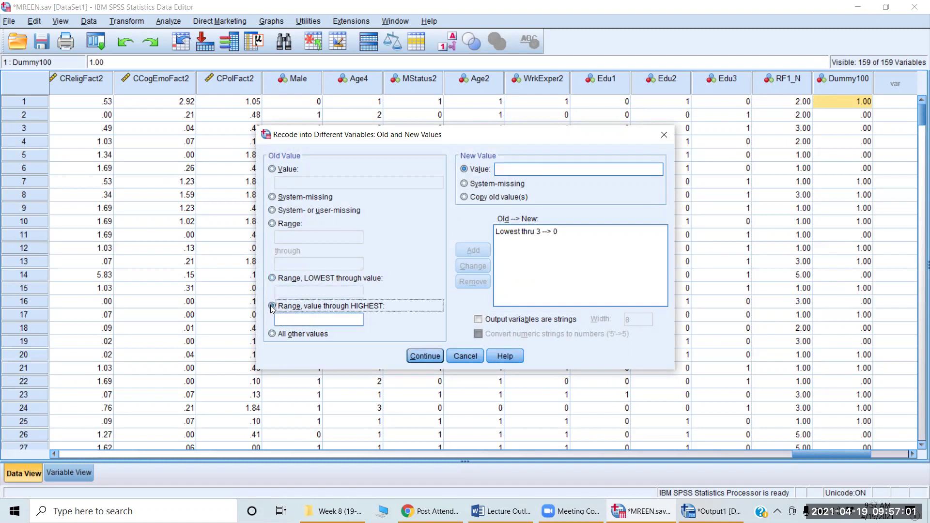
left_click(272, 334)
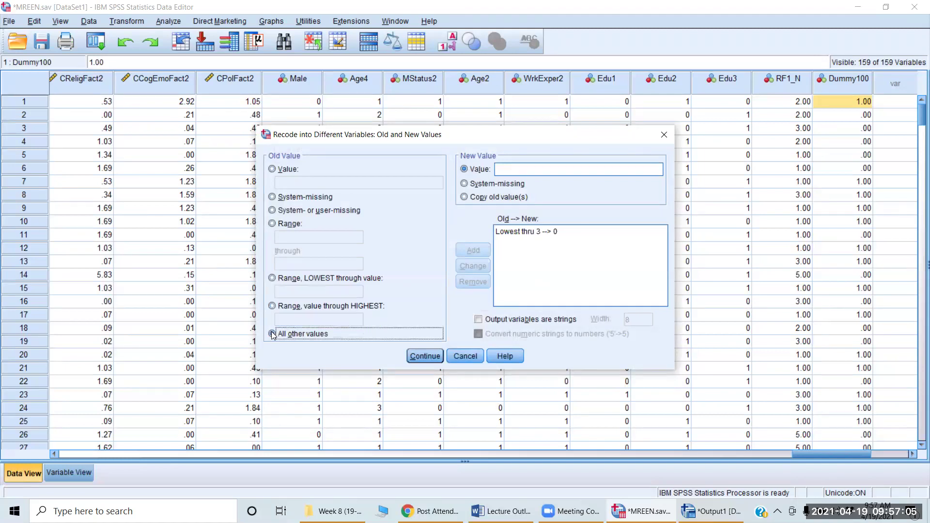
left_click(513, 171)
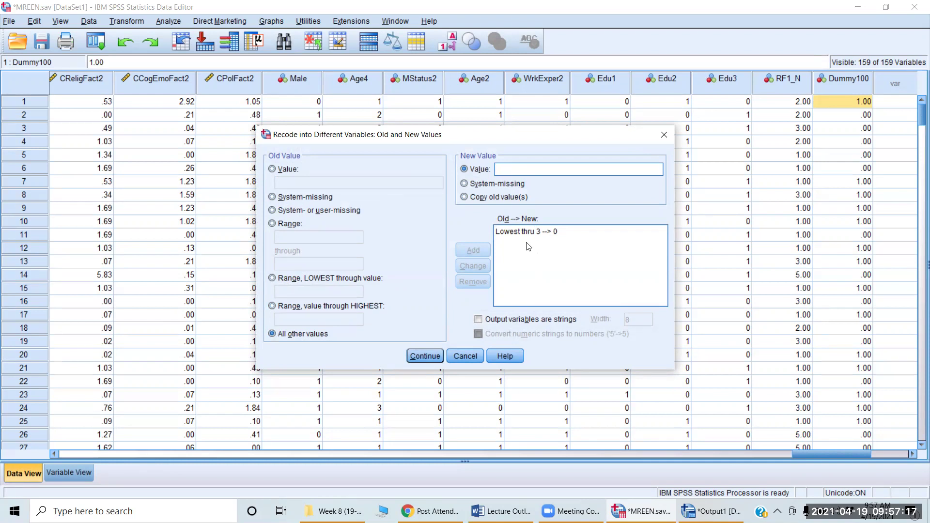
type("1")
left_click(479, 248)
left_click(422, 356)
left_click(398, 339)
- In the data editor, go down the first cases of Dummy200 and back to case 1, comparing its values with Dummy100
key("alt+Tab")
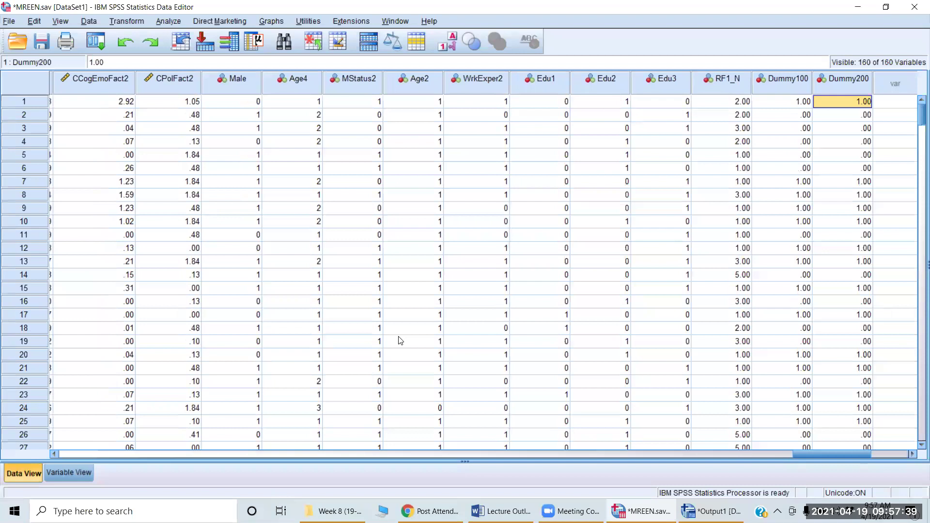
key("Down")
key("Down")
key("Down")
key("Down")
key("Down")
key("Down")
key("Down")
key("Down")
key("Down")
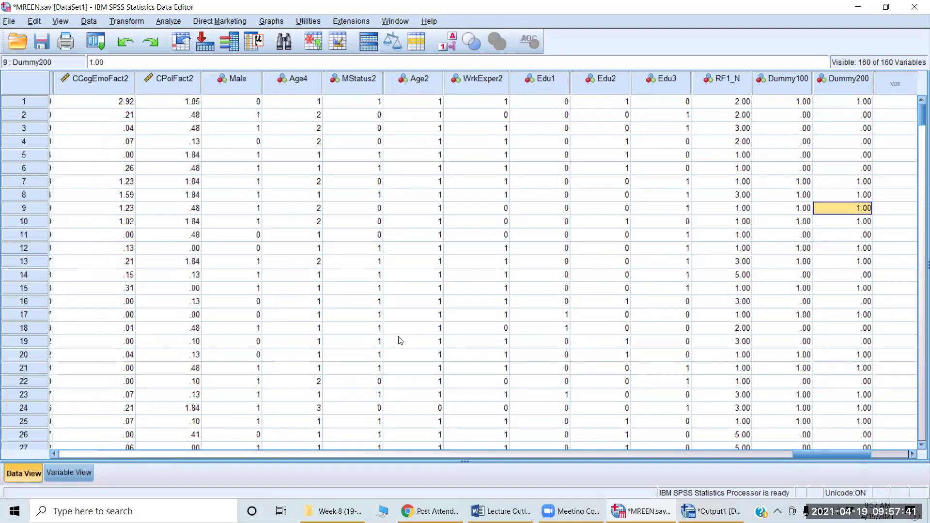
key("Down")
key("Down")
key("Down")
key("Down")
key("Down")
key("Down")
key("Down")
key("Down")
key("Down")
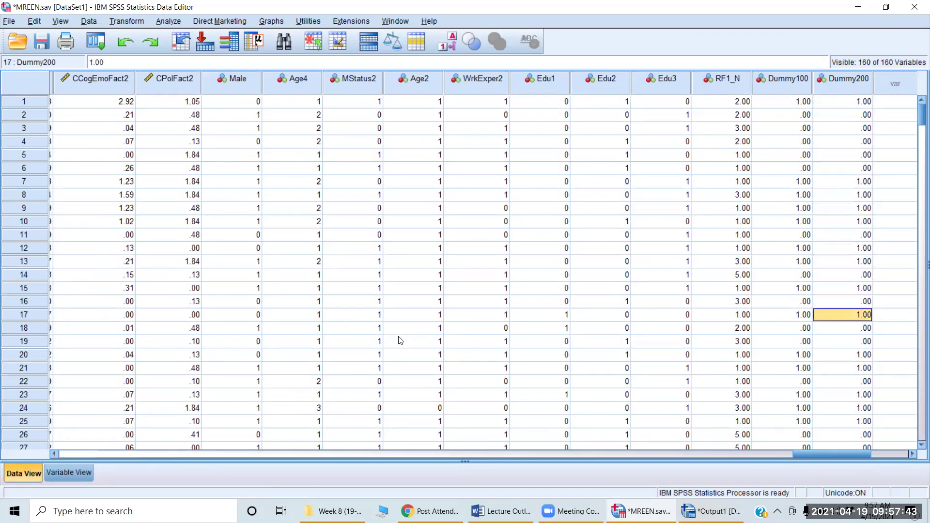
key("Down")
key("Down")
key("Down")
key("Down")
key("Down")
key("Down")
key("Down")
key("Down")
key("Down")
key("Down")
key("Down")
key("Down")
key("Down")
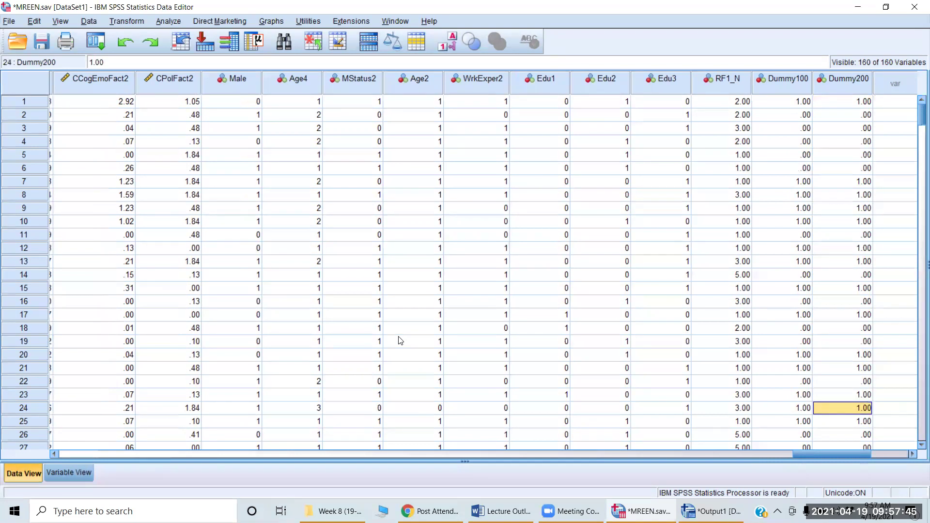
key("Up")
key("Up")
key("Up")
key("Up")
key("Up")
key("Up")
key("Up")
key("Up")
key("Up")
key("Up")
key("Up")
key("Up")
key("Up")
key("Up")
key("Up")
key("Up")
key("Up")
key("Up")
key("Up")
key("Up")
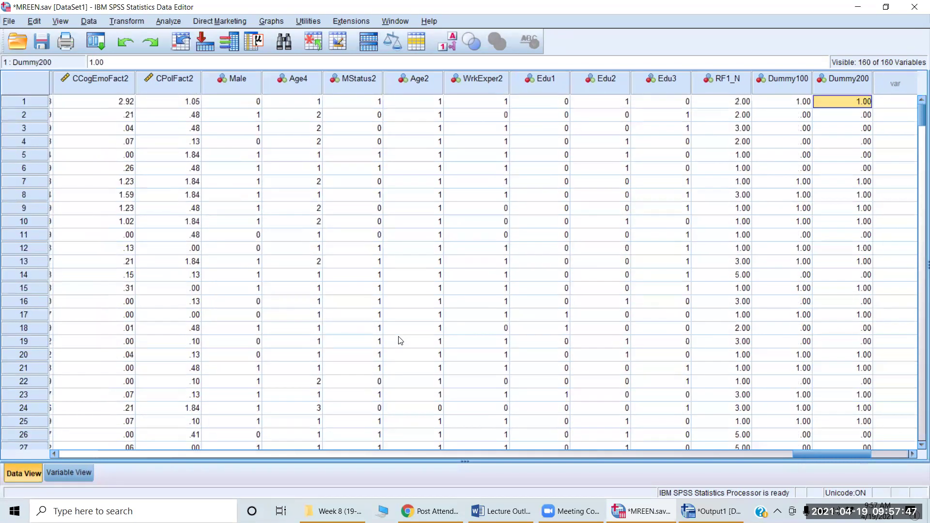
- Switch to the Lecture Outlines document in Word and view the headings on recoding into different and dummy variables
key("alt+Tab")
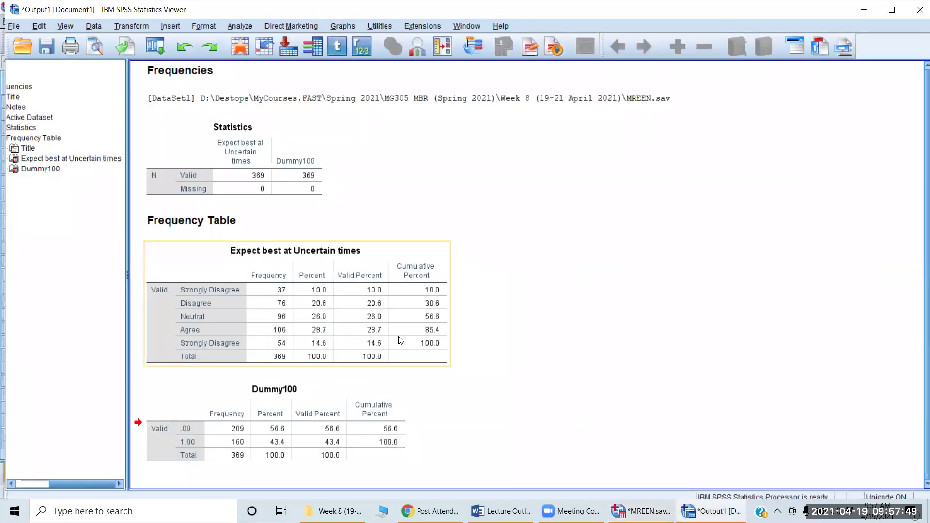
key("alt+Tab")
key("alt+Tab")
key("alt+Tab")
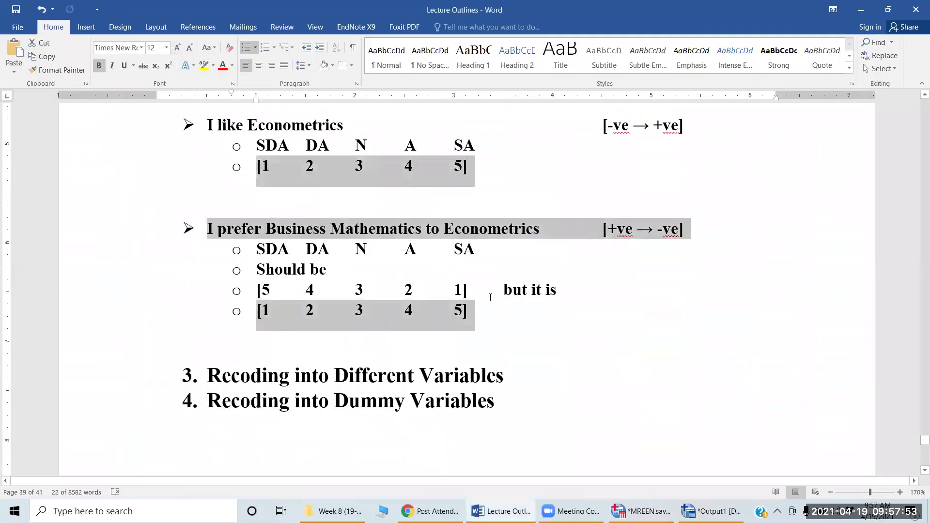
scroll(490, 297, "down", 2)
scroll(490, 297, "down", 1)
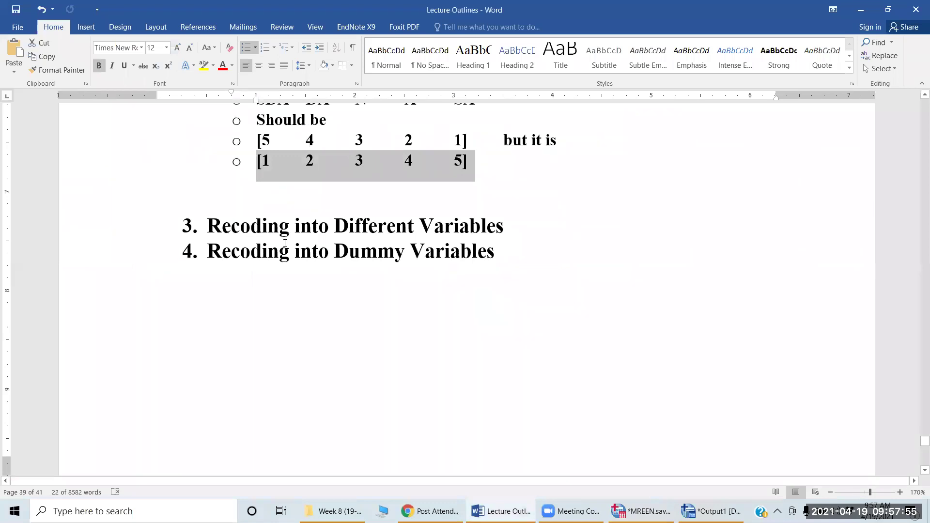